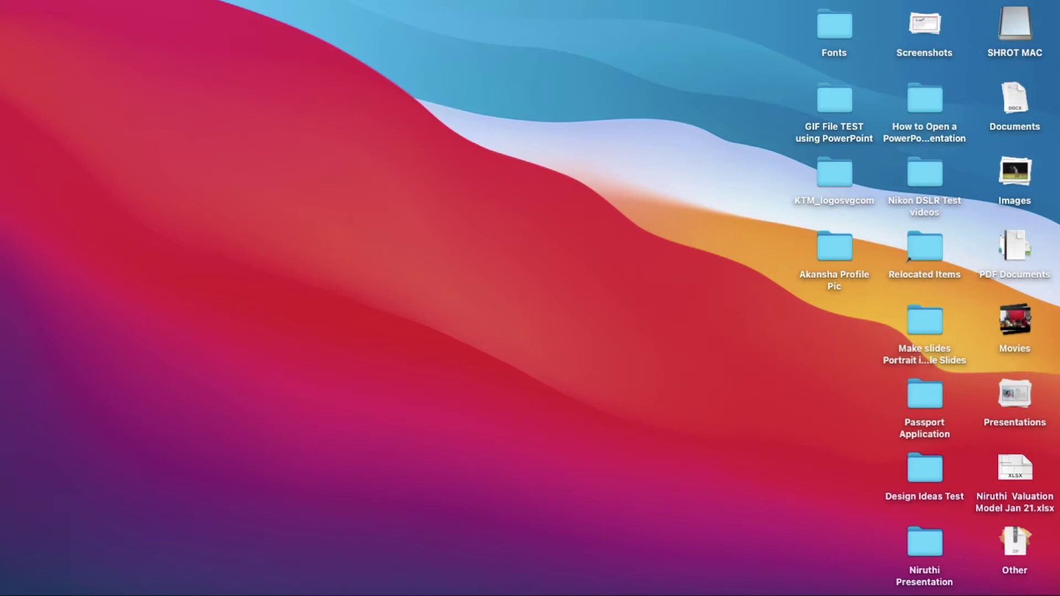
Bring up macOS Spotlight Search over the desktop with Command+Space
{"action": "key", "text": "super+space"}
Search Spotlight for 'powerpoint' and launch Microsoft PowerPoint from the top hit
{"action": "type", "text": "powero"}
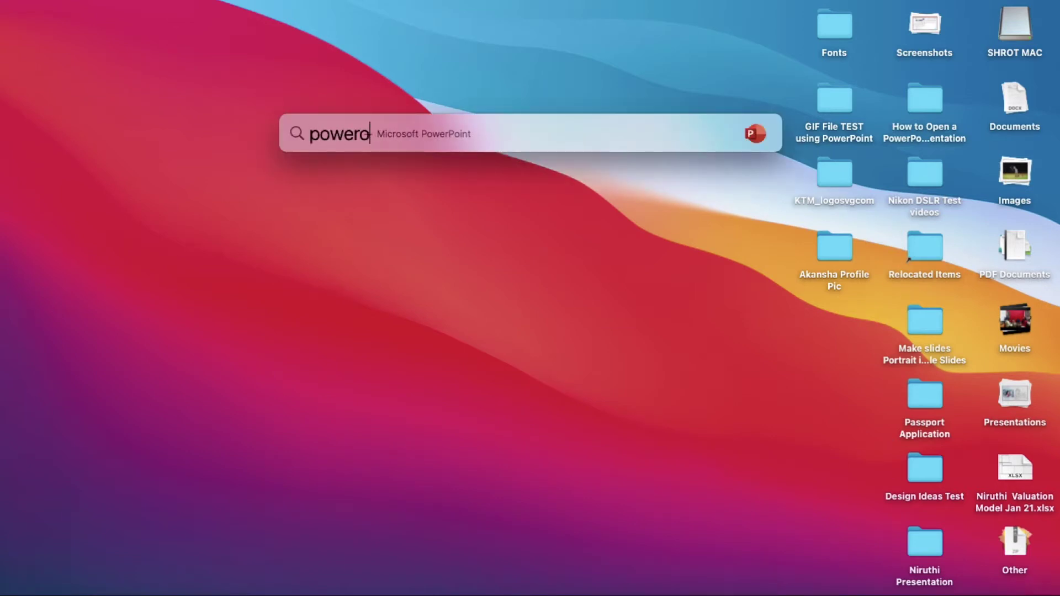
{"action": "key", "text": "BackSpace"}
{"action": "type", "text": "point"}
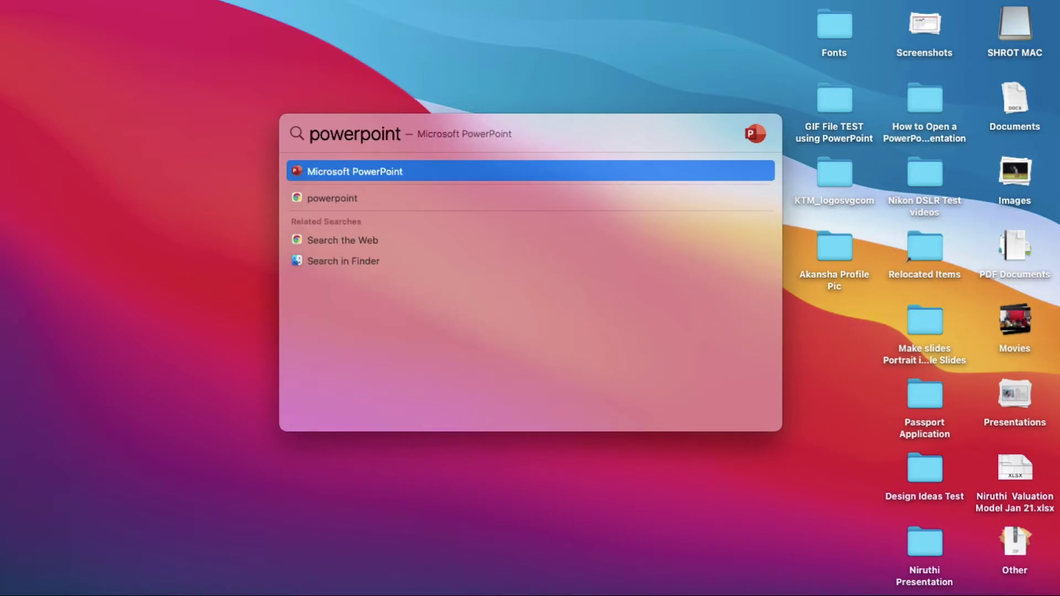
{"action": "left_click", "coordinate": [386, 175]}
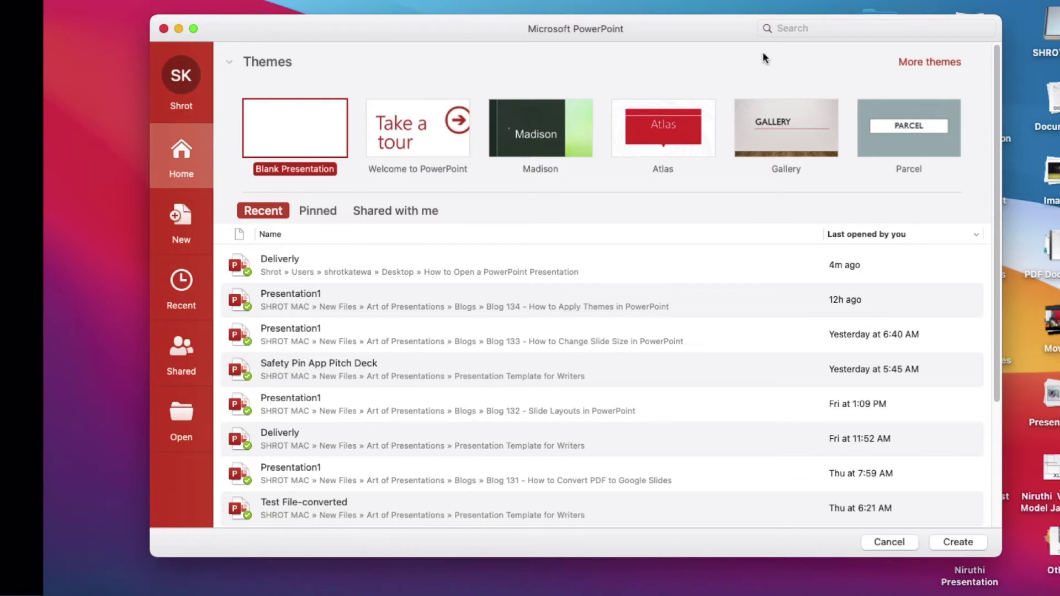
Create a new blank presentation, Presentation2, from the start gallery
{"action": "double_click", "coordinate": [274, 126]}
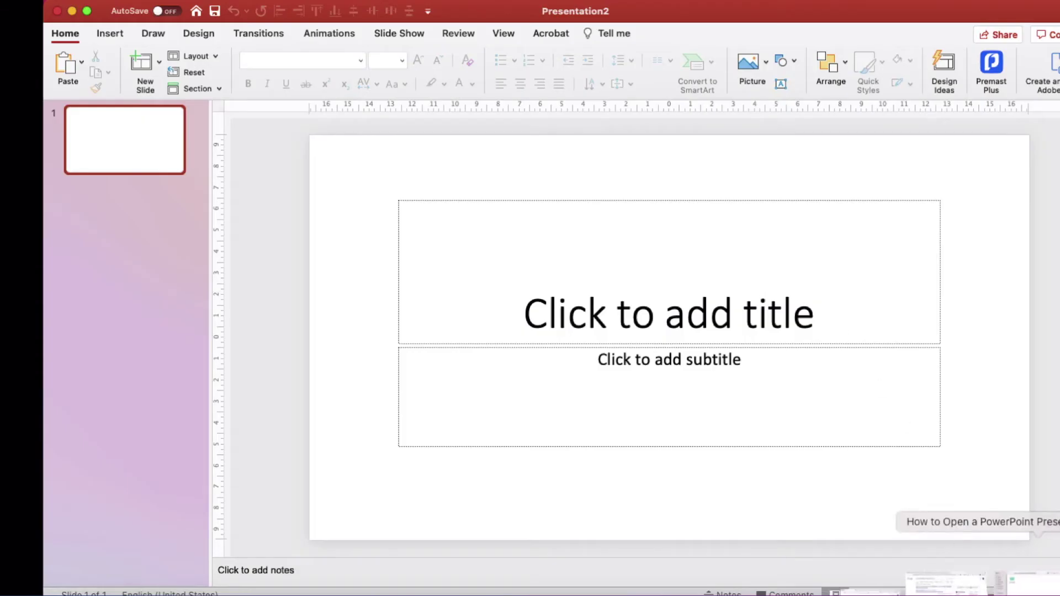
Restore the minimized Finder window from the Dock
{"action": "left_click", "coordinate": [974, 585]}
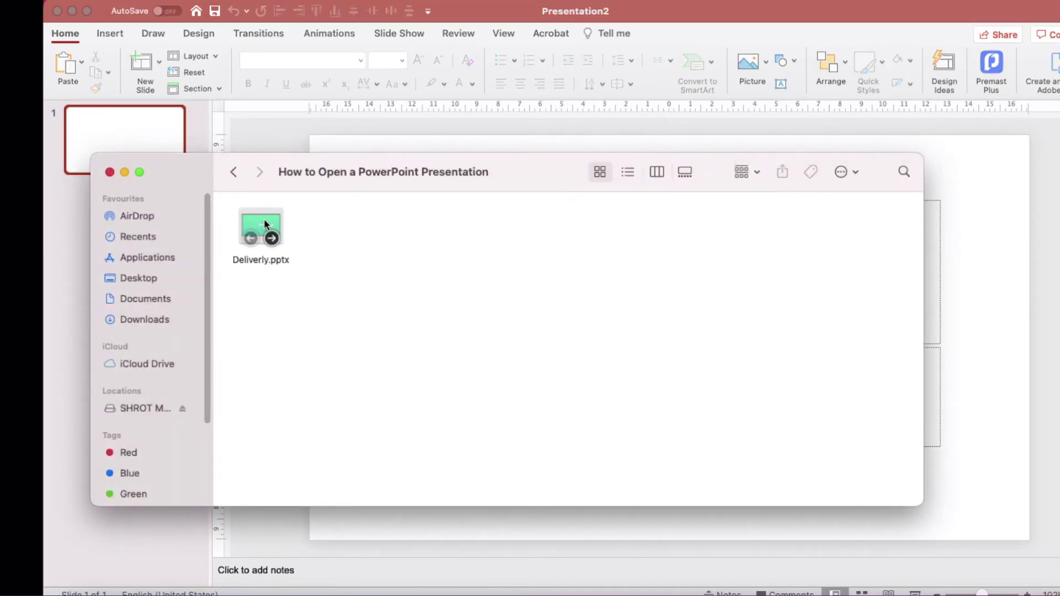
Open Deliverly.pptx from its Finder context menu, then close the Finder window
{"action": "left_click", "coordinate": [264, 224]}
{"action": "right_click", "coordinate": [264, 224]}
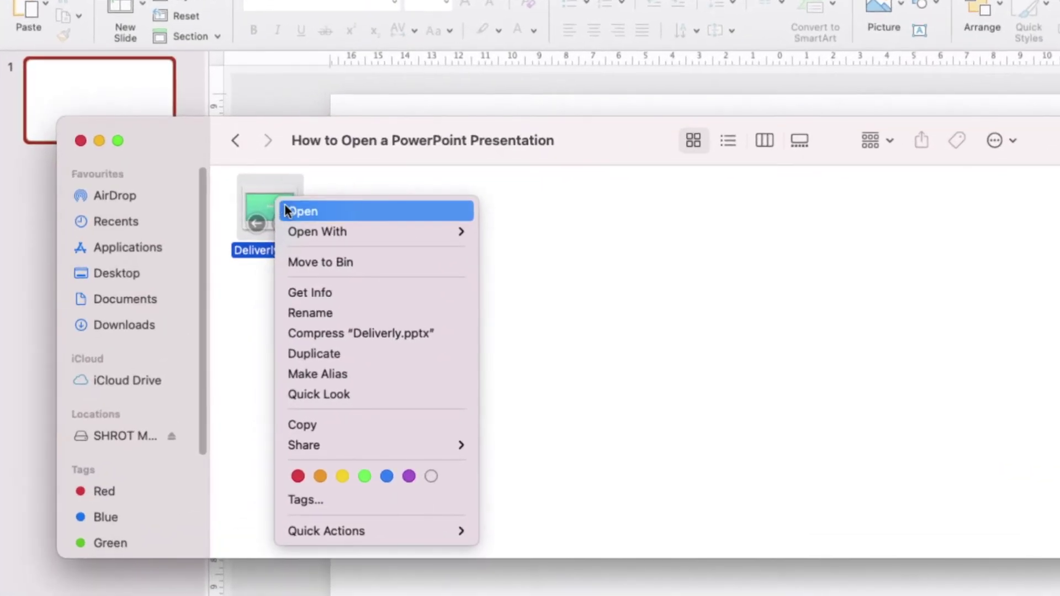
{"action": "left_click", "coordinate": [544, 251]}
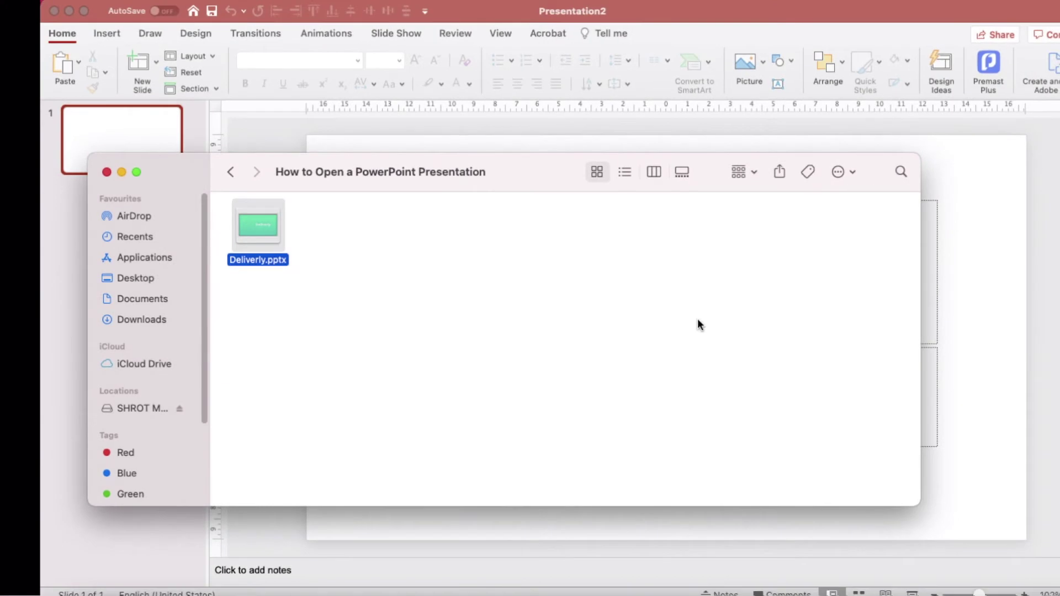
{"action": "left_click", "coordinate": [697, 318]}
{"action": "key", "text": "super+w"}
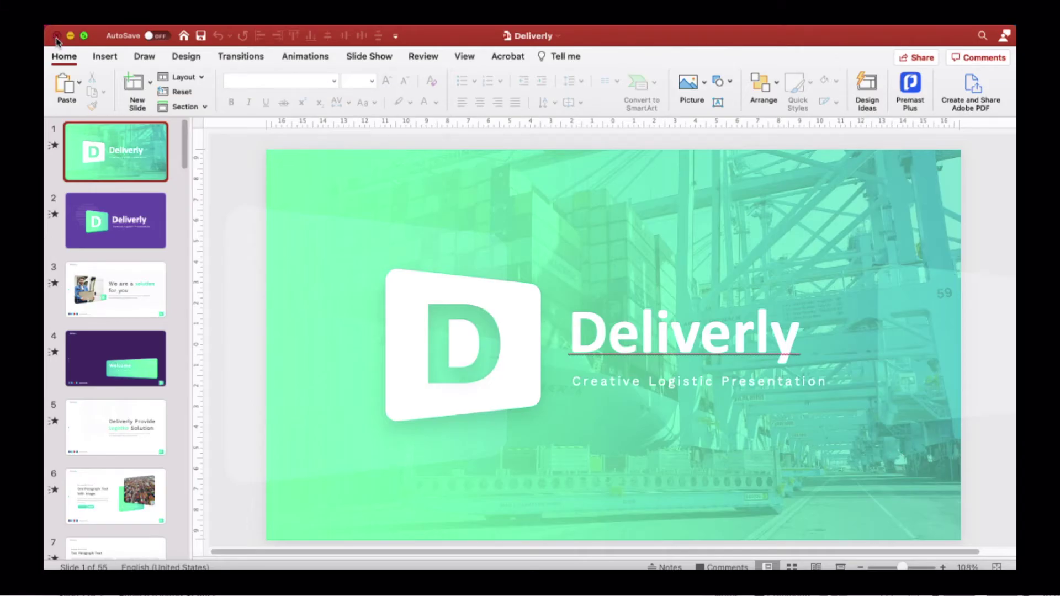
Close the Deliverly deck and use File > Open to locate Deliverly.pptx
{"action": "key", "text": "super+n"}
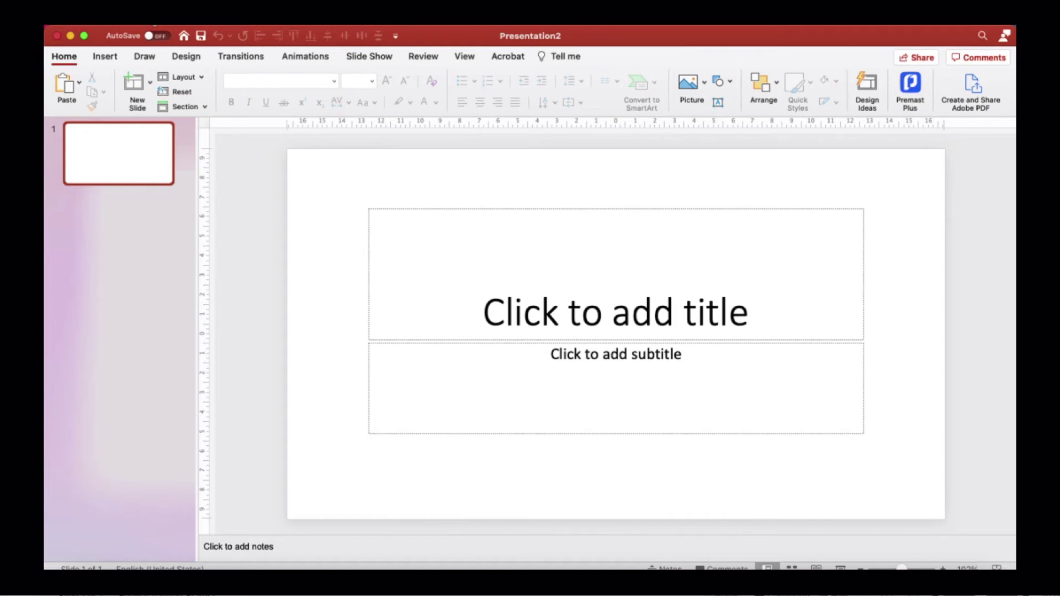
{"action": "left_click", "coordinate": [150, 17]}
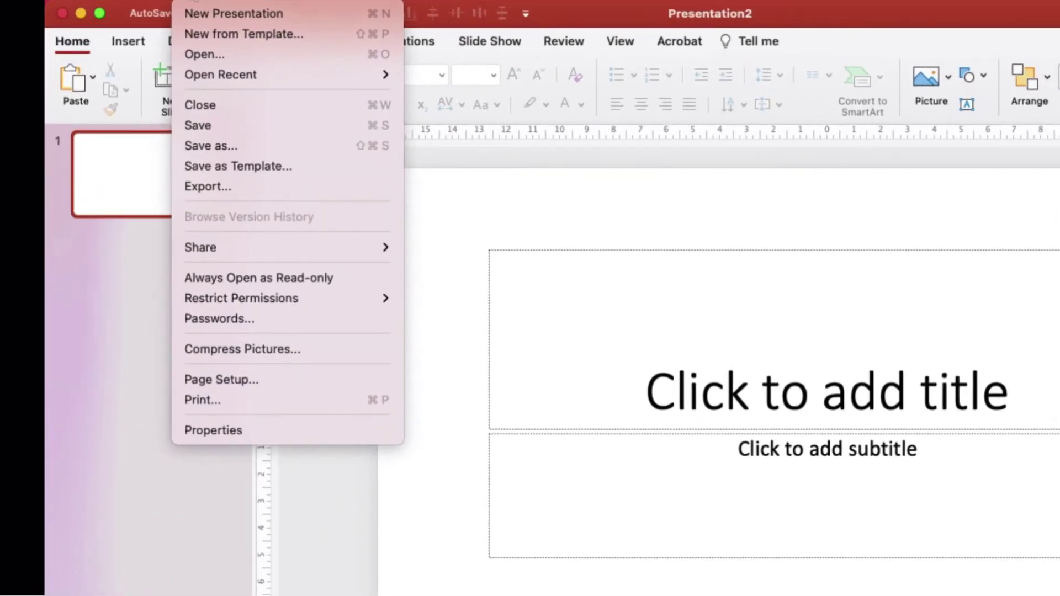
{"action": "left_click", "coordinate": [203, 54]}
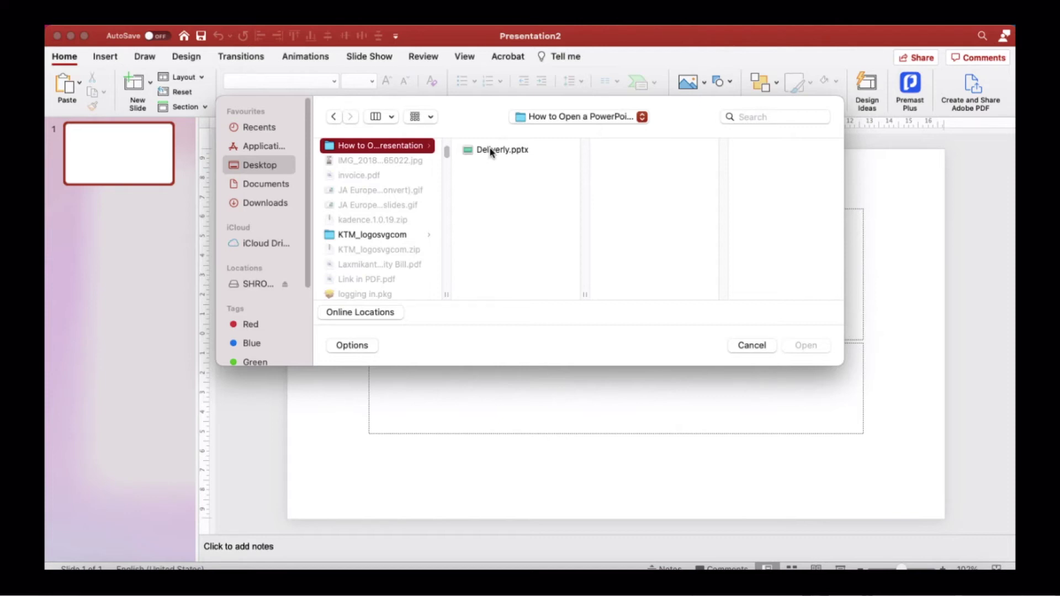
{"action": "left_click", "coordinate": [491, 152]}
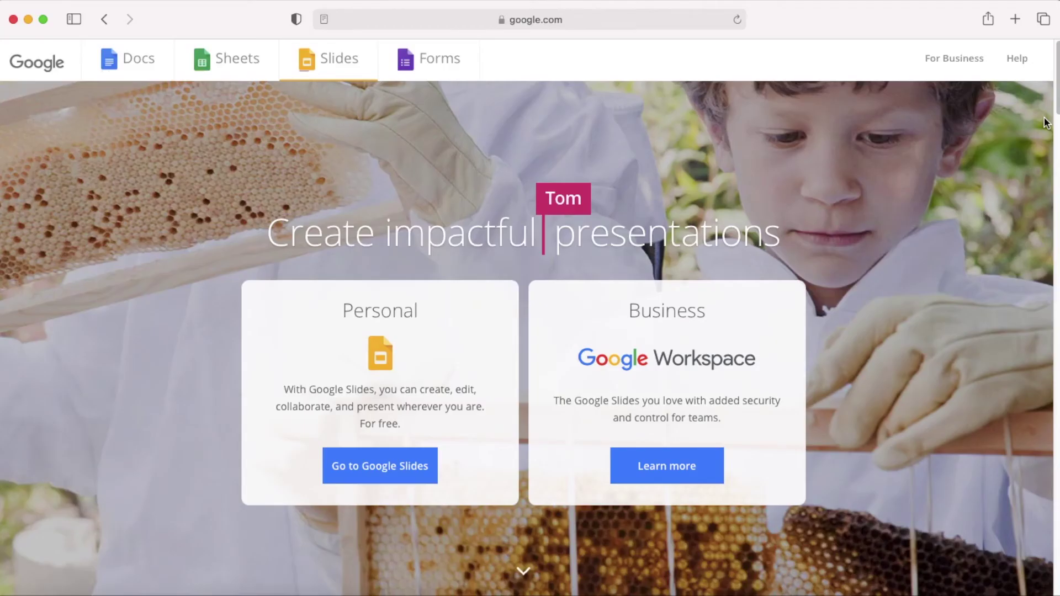
Scroll down the Google Slides product page through its sample templates
{"action": "scroll", "coordinate": [1046, 123], "scroll_direction": "down", "scroll_amount": 5}
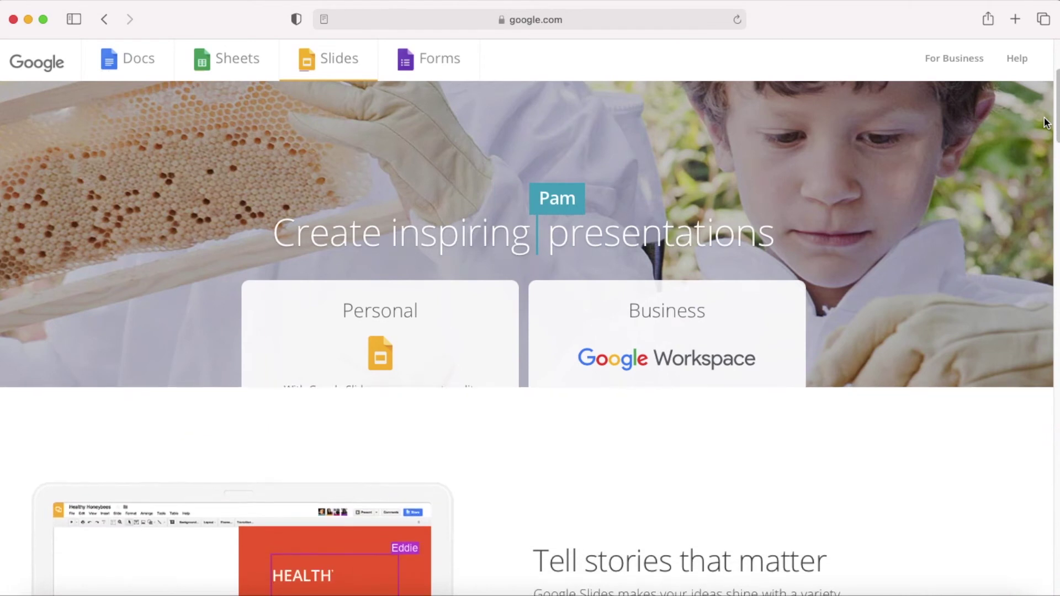
{"action": "scroll", "coordinate": [1046, 123], "scroll_direction": "down", "scroll_amount": 15}
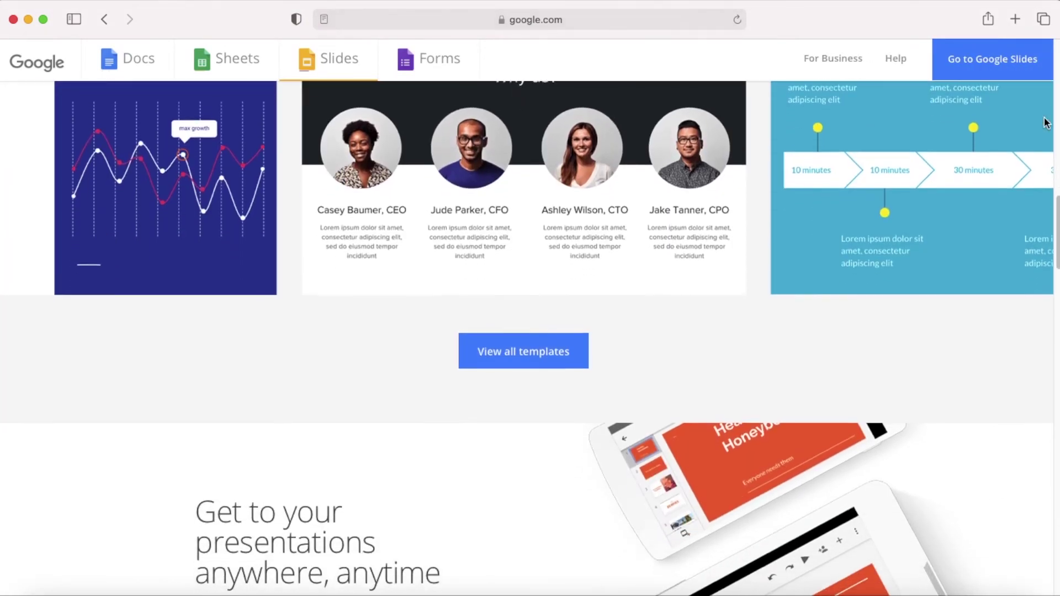
{"action": "scroll", "coordinate": [1046, 123], "scroll_direction": "down", "scroll_amount": 10}
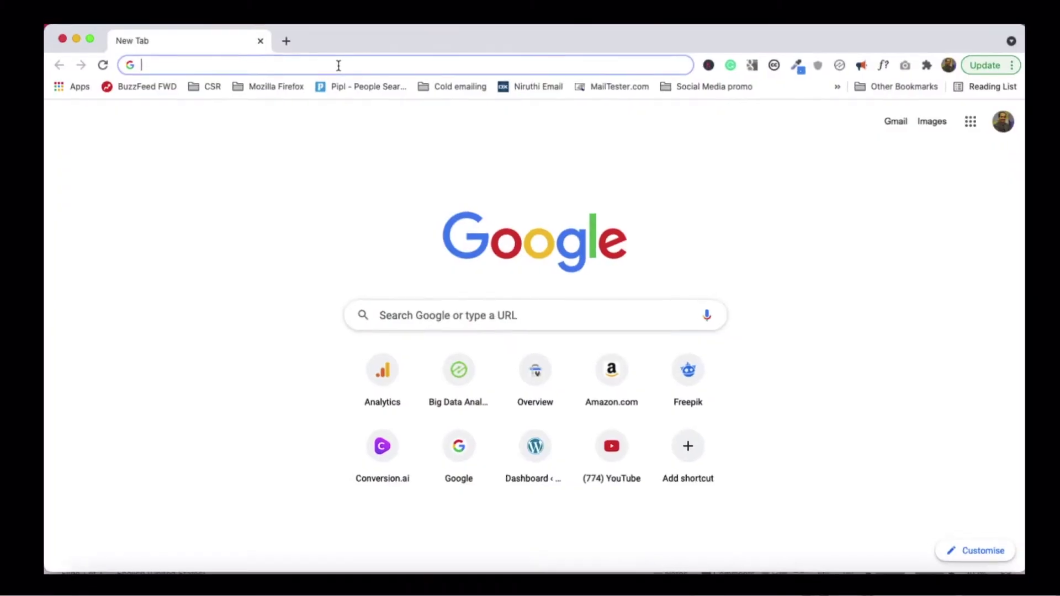
Go to slides.google.com and start a new blank presentation
{"action": "type", "text": "slid"}
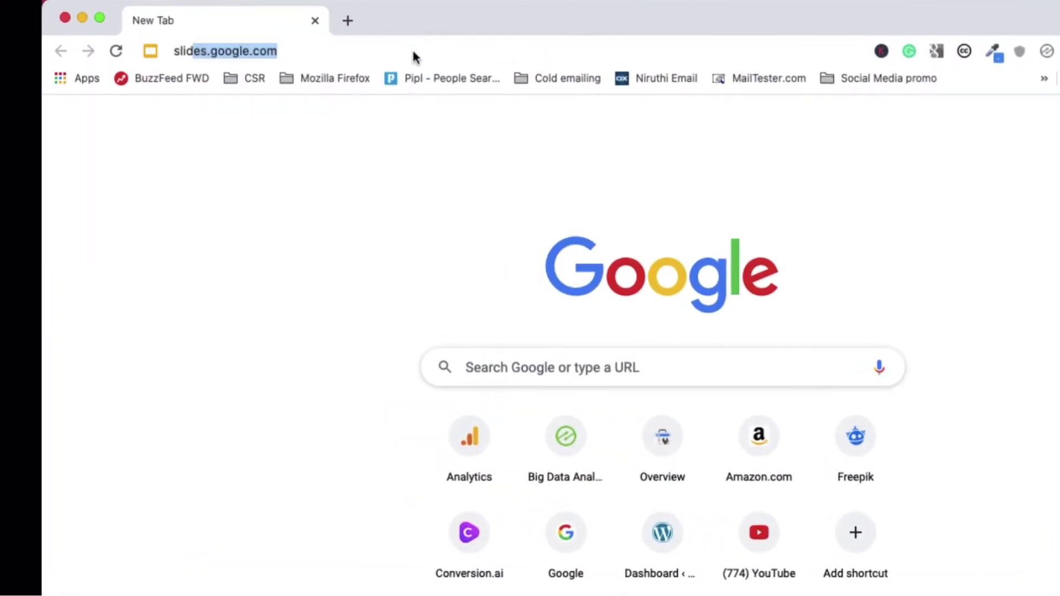
{"action": "type", "text": "es."}
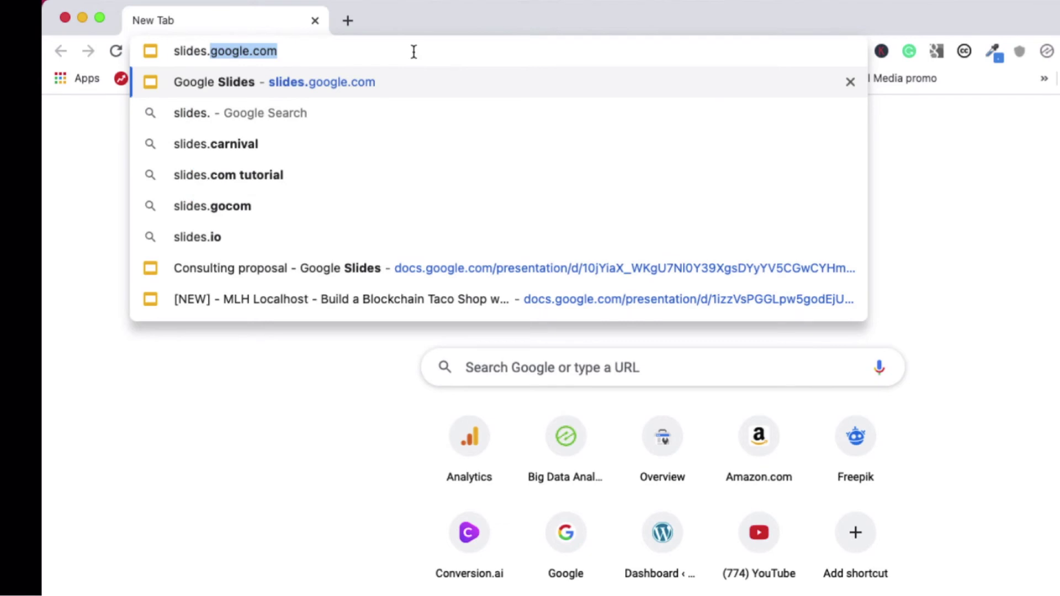
{"action": "key", "text": "Return"}
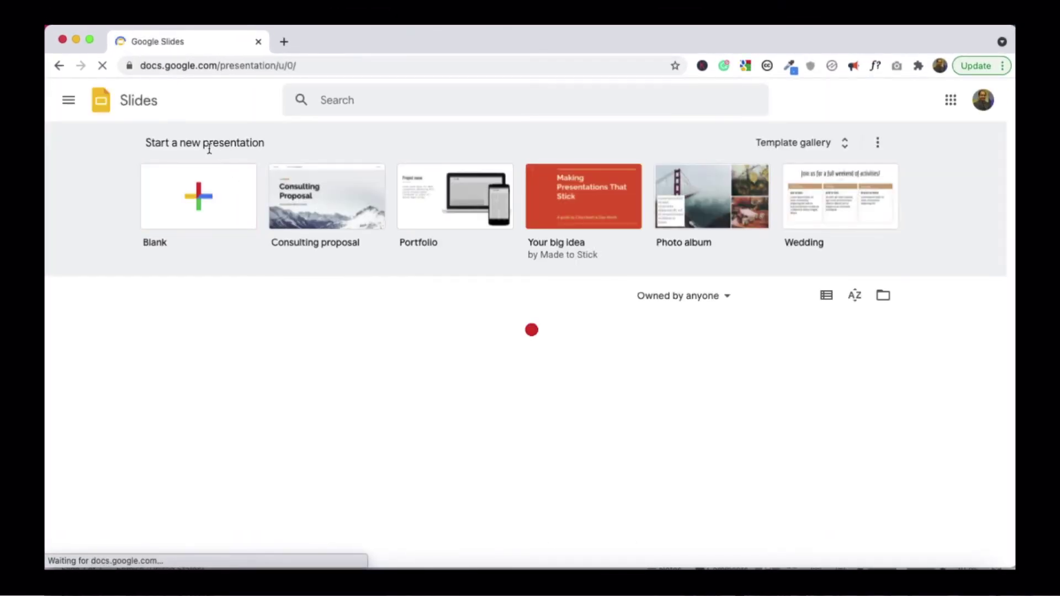
{"action": "left_click", "coordinate": [208, 196]}
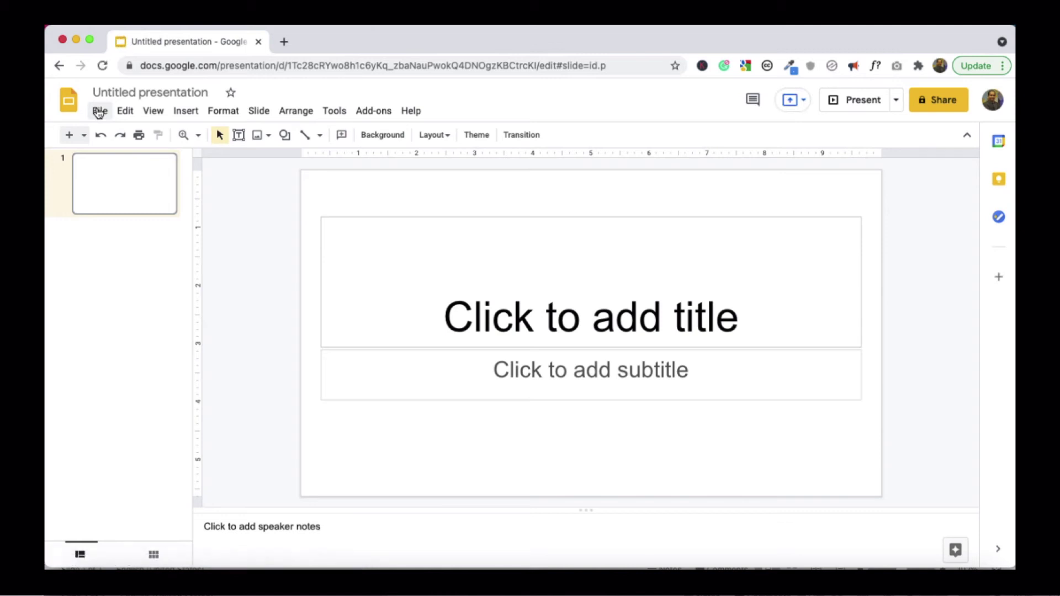
Choose File > Open in the Untitled presentation
{"action": "left_click", "coordinate": [100, 112]}
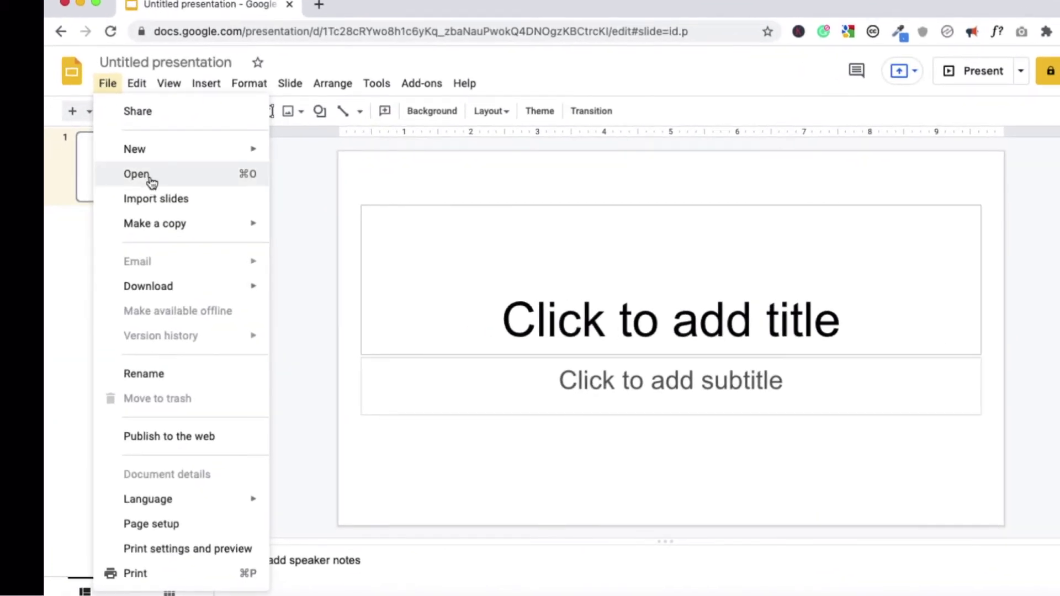
{"action": "left_click", "coordinate": [150, 180]}
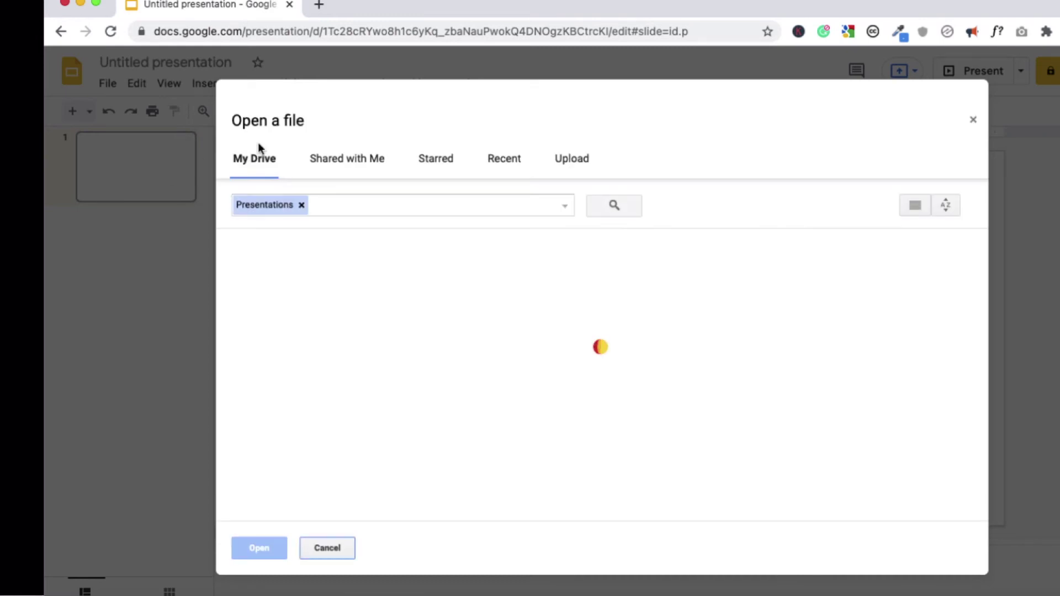
On the Upload tab, try dragging Deliverly.pptx from Finder onto the drop area
{"action": "left_click", "coordinate": [573, 160]}
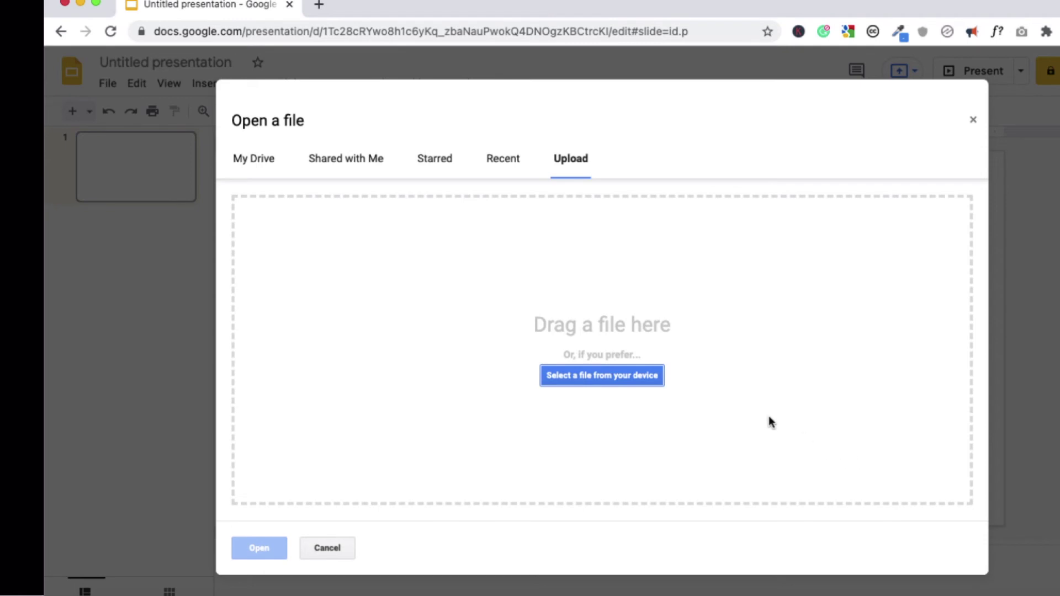
{"action": "key", "text": "super+Tab"}
{"action": "key", "text": "super+Tab"}
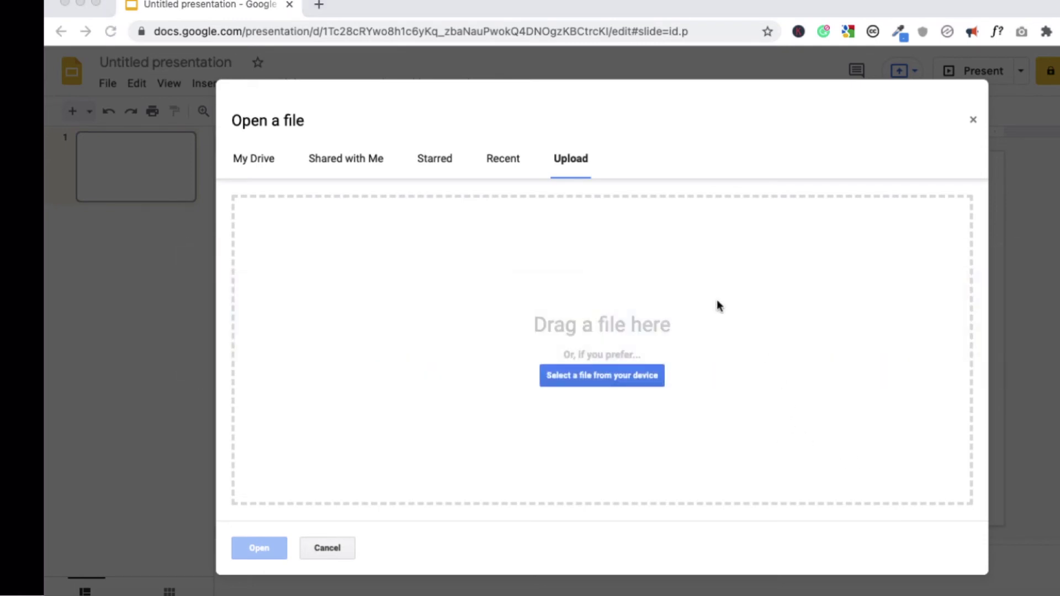
{"action": "left_click_drag", "start_coordinate": [415, 172], "coordinate": [331, 20]}
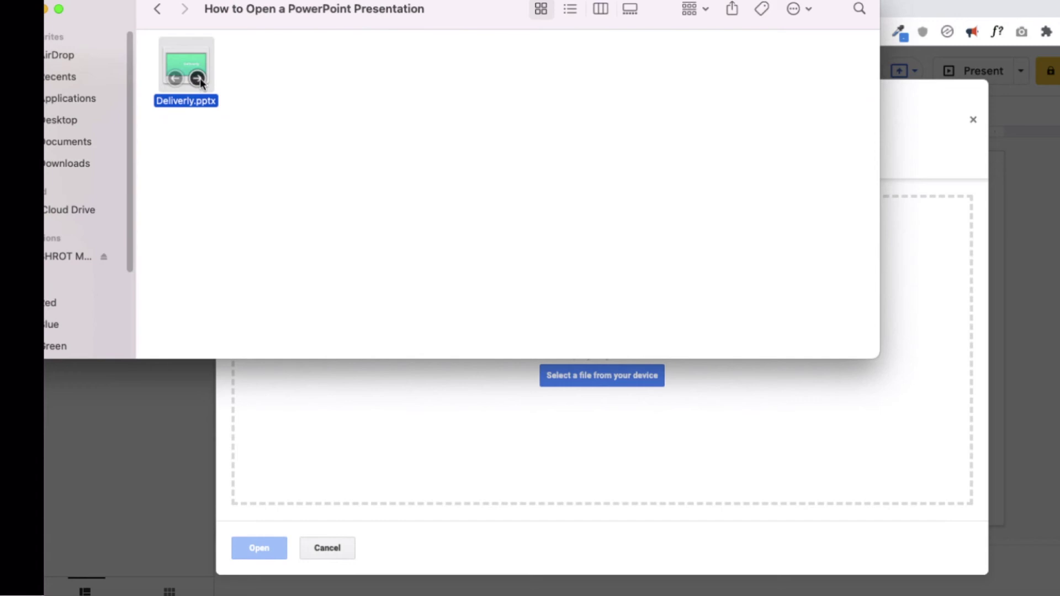
{"action": "left_click_drag", "start_coordinate": [186, 65], "coordinate": [613, 422]}
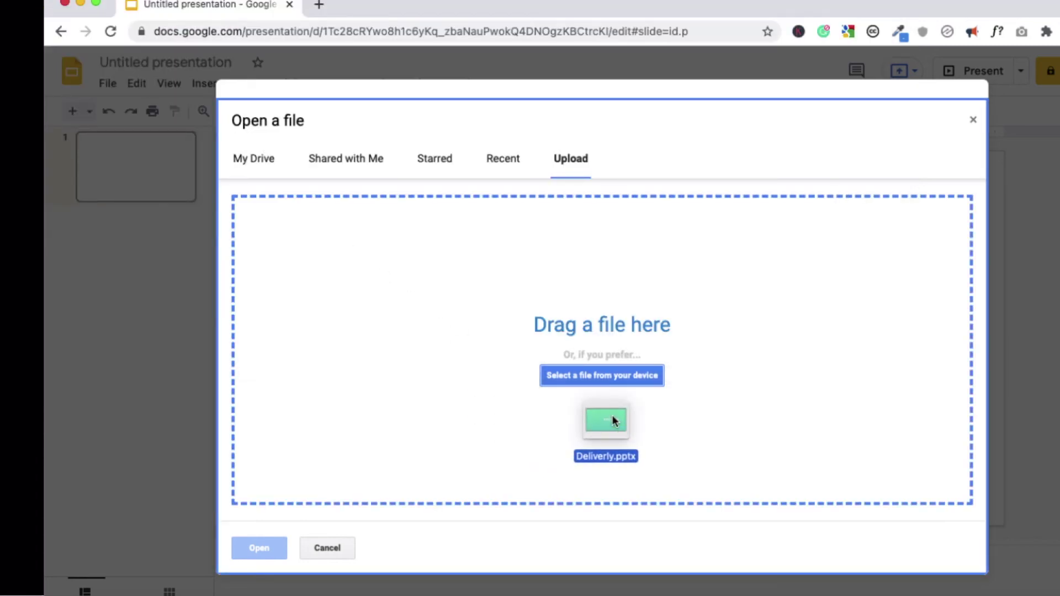
{"action": "left_click_drag", "start_coordinate": [612, 415], "coordinate": [611, 416]}
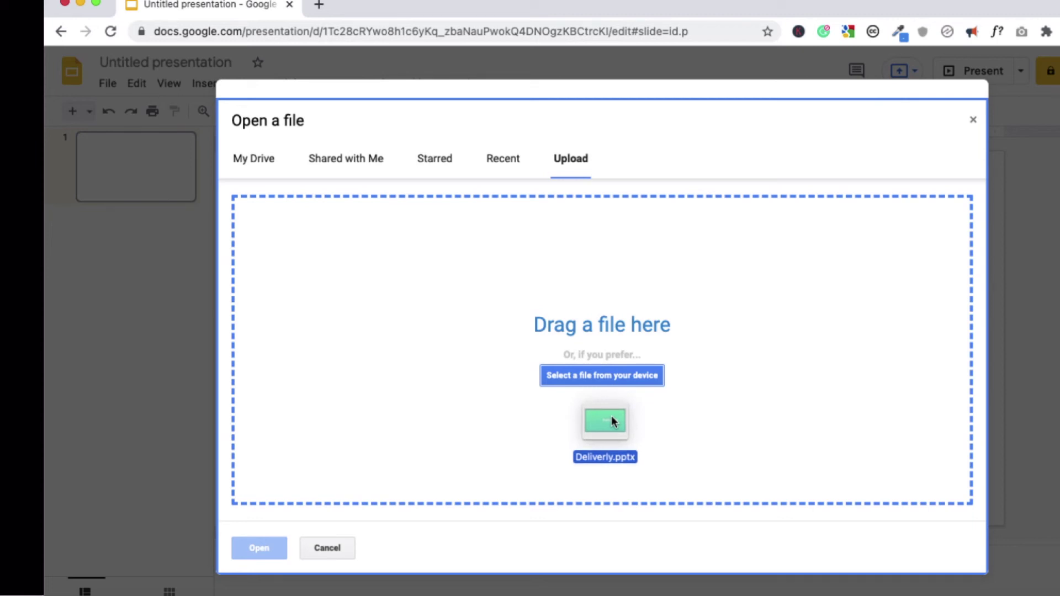
{"action": "left_click_drag", "start_coordinate": [611, 416], "coordinate": [611, 415]}
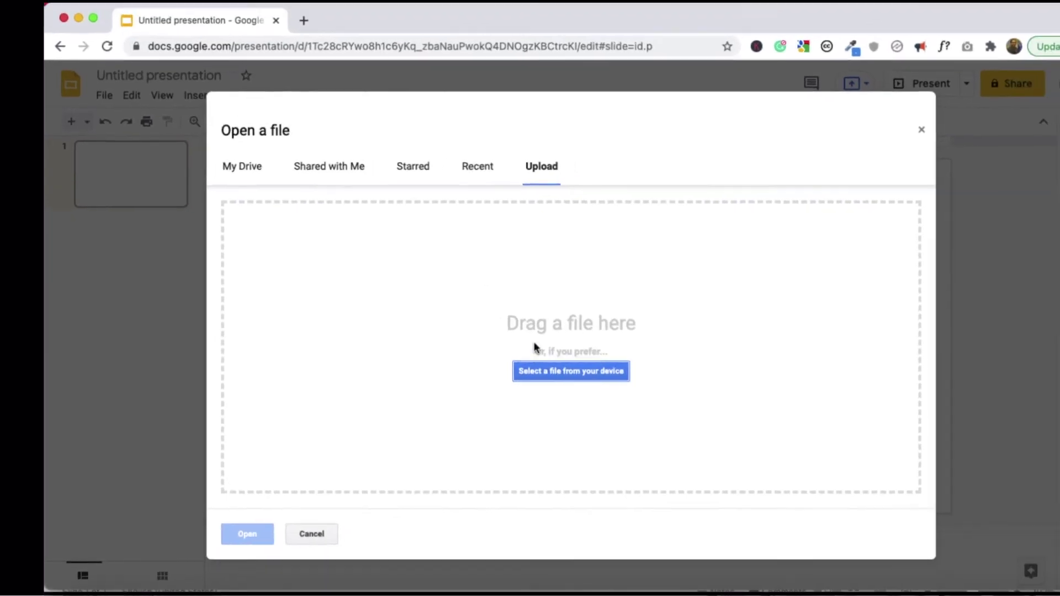
Upload Deliverly.pptx into Google Slides from the device file picker
{"action": "left_click", "coordinate": [570, 371]}
{"action": "mouse_move", "coordinate": [178, 106]}
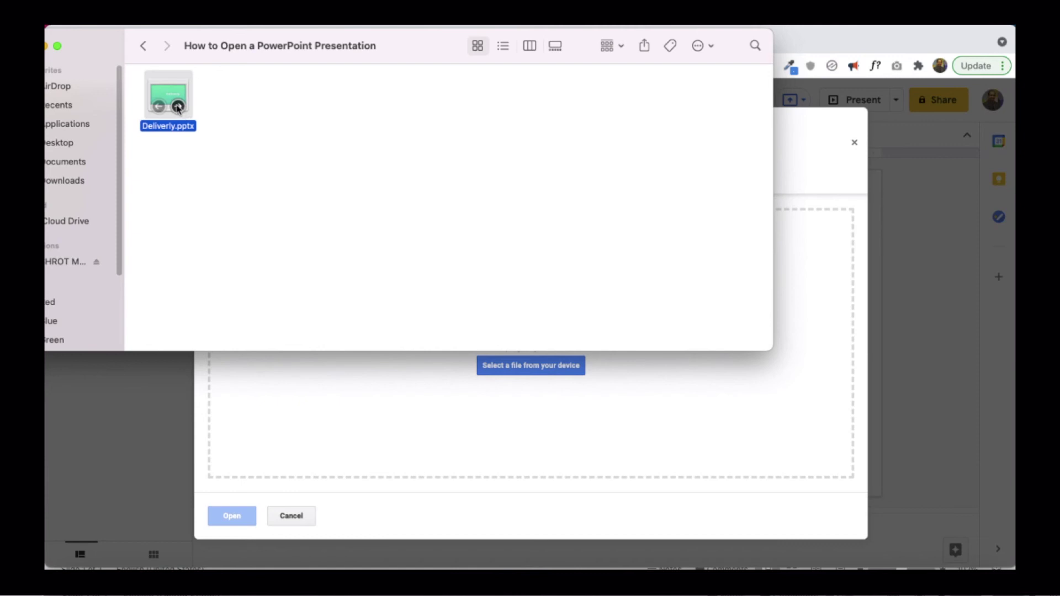
{"action": "left_click_drag", "start_coordinate": [170, 95], "coordinate": [416, 355]}
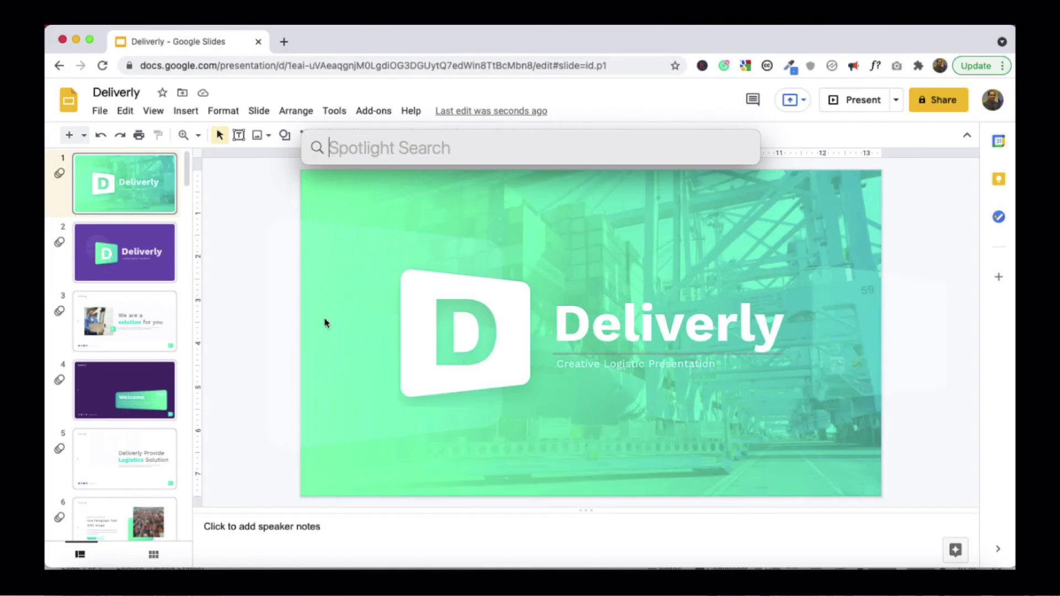
Launch Keynote from Spotlight and open Deliverly.pptx in it
{"action": "type", "text": "keynote"}
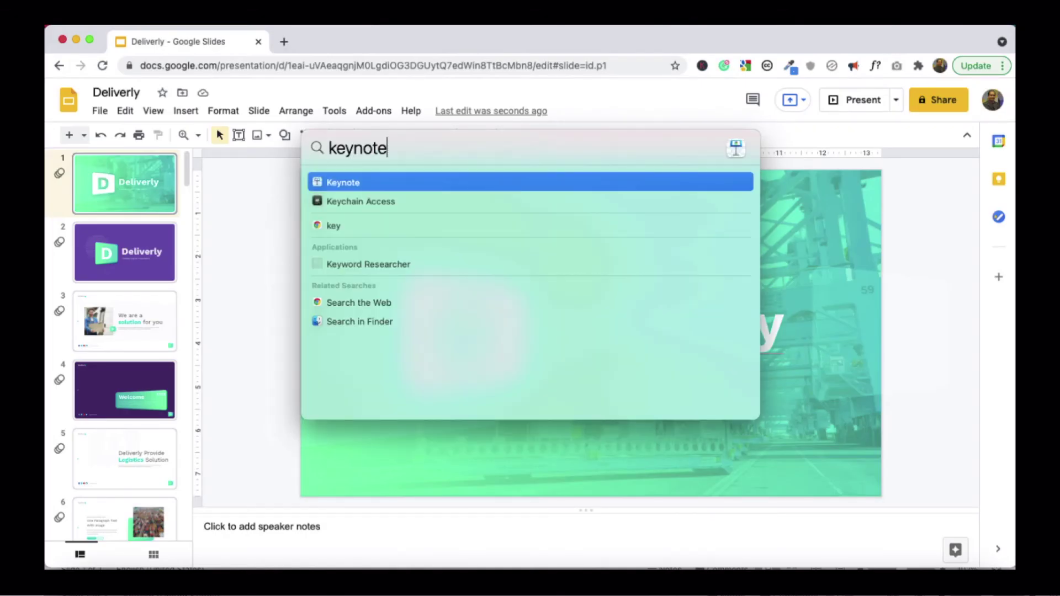
{"action": "key", "text": "Return"}
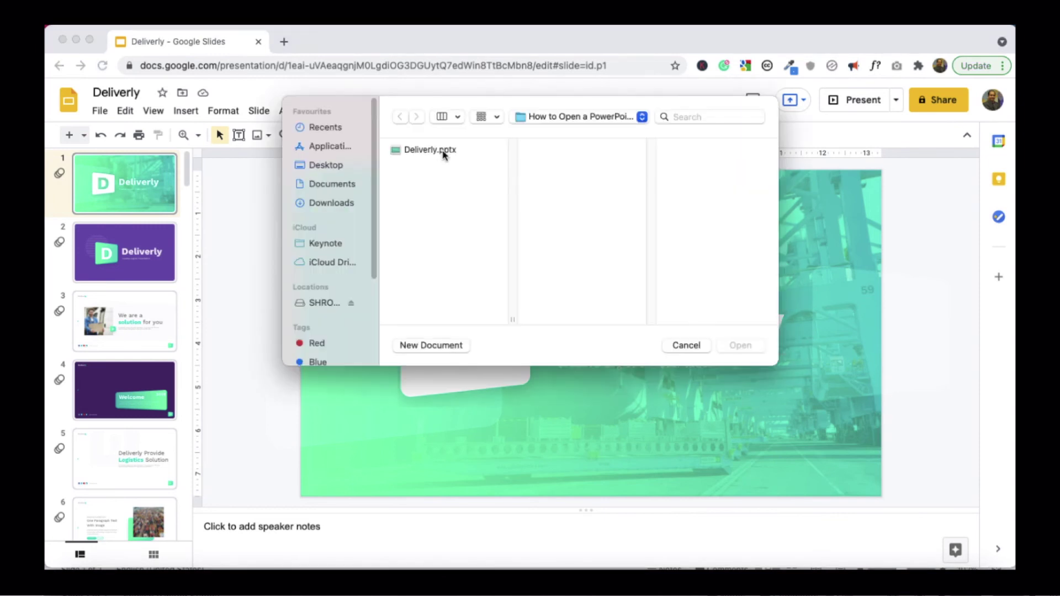
{"action": "left_click", "coordinate": [430, 151]}
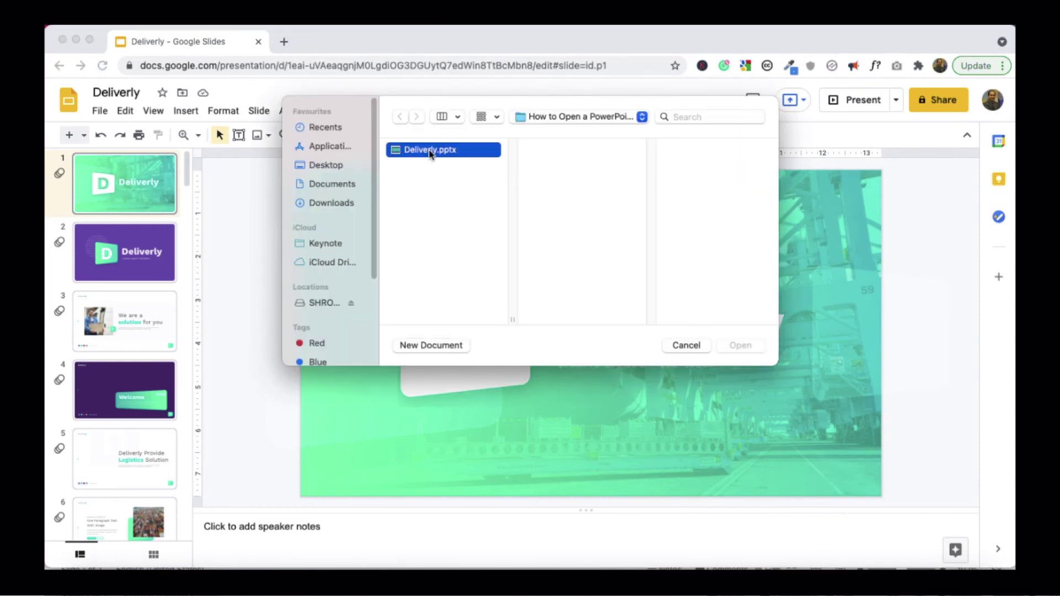
{"action": "left_click", "coordinate": [737, 346]}
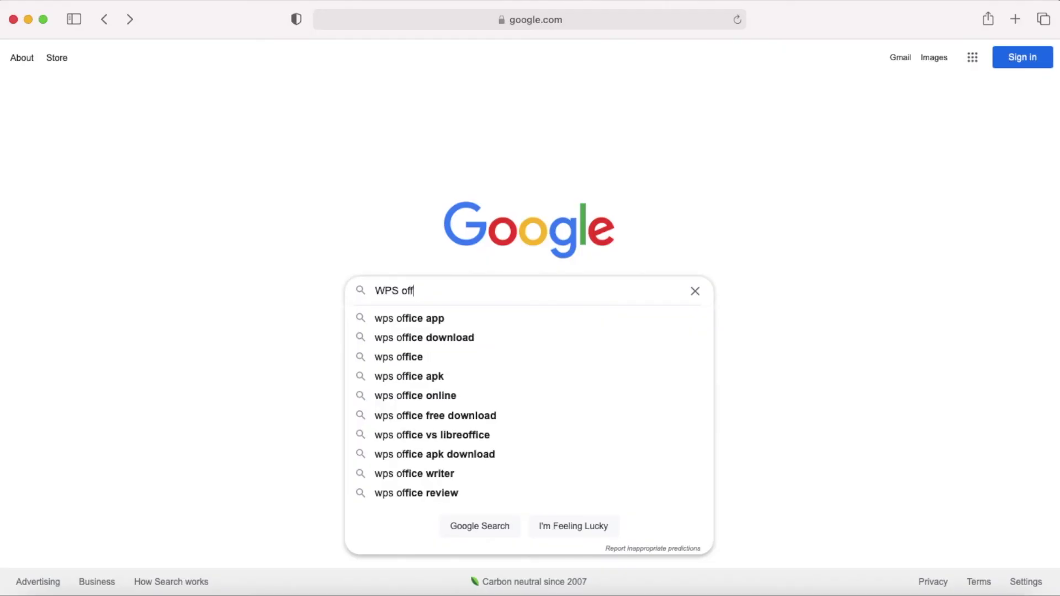
Search the web for WPS Office and scroll wps.com down to its Presentation section
{"action": "type", "text": "ice"}
{"action": "key", "text": "Return"}
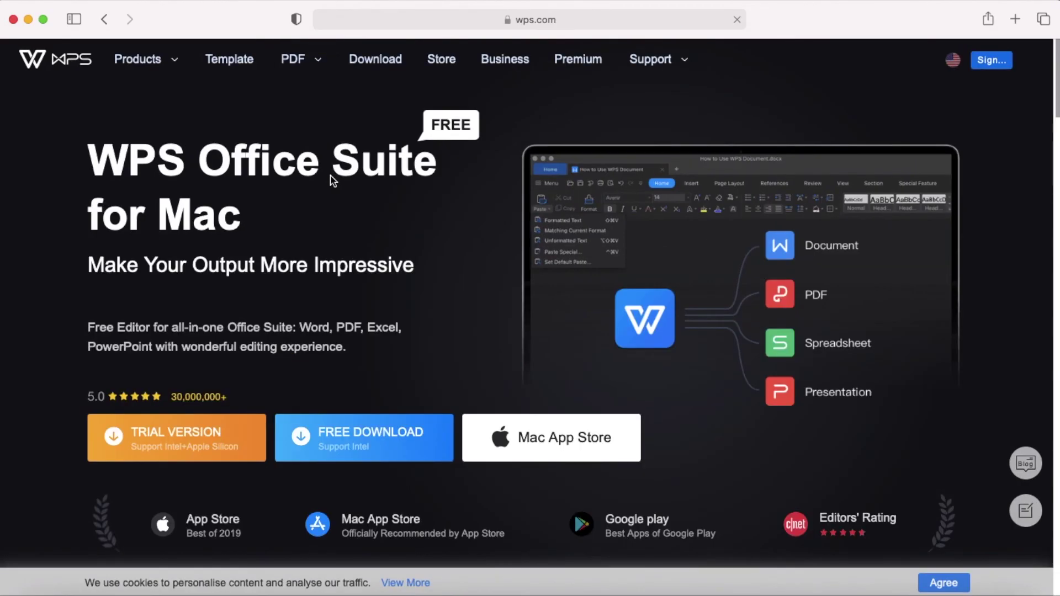
{"action": "scroll", "coordinate": [332, 180], "scroll_direction": "down", "scroll_amount": 10}
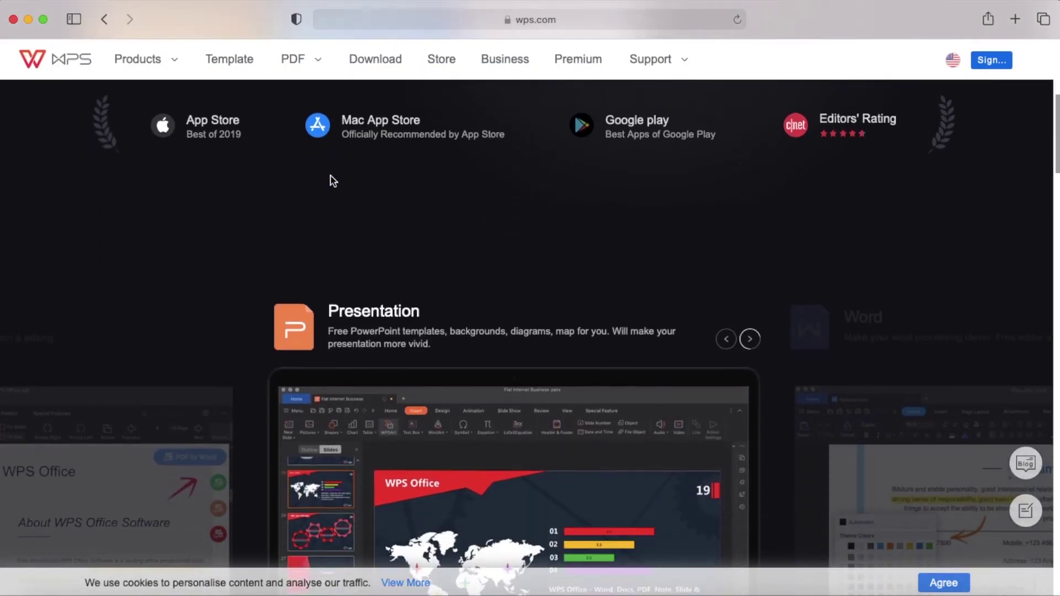
{"action": "scroll", "coordinate": [332, 180], "scroll_direction": "down", "scroll_amount": 4}
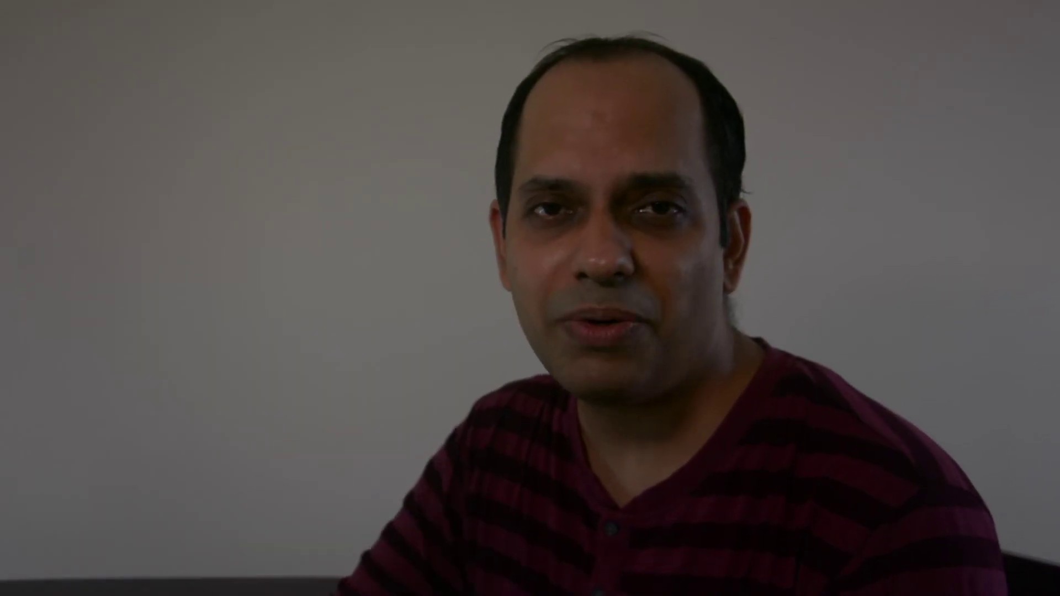